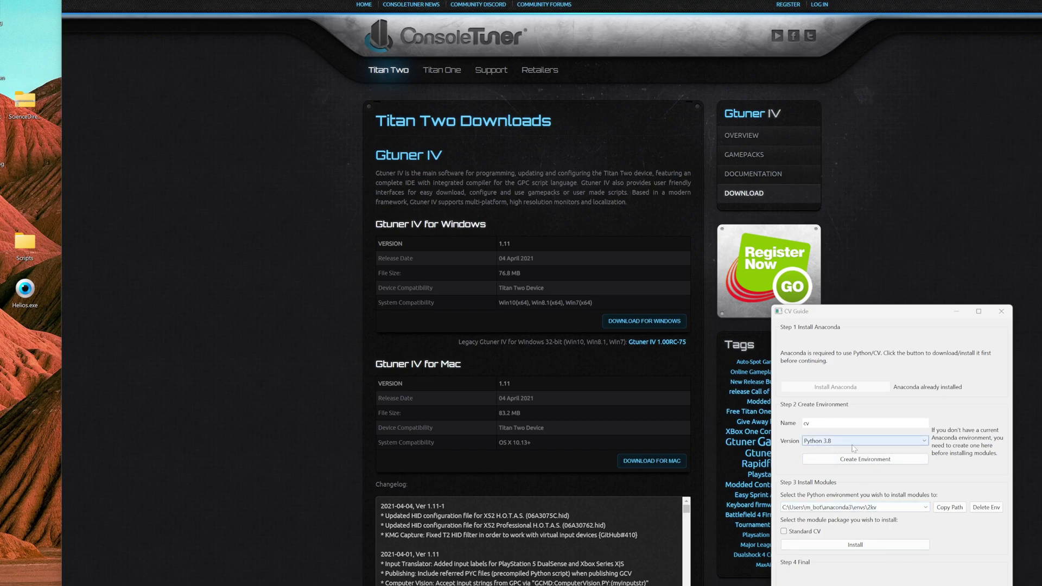
Download Gtuner IV for Windows from ConsoleTuner's Titan Two downloads page and open GtunerIV.zip.
click(872, 508)
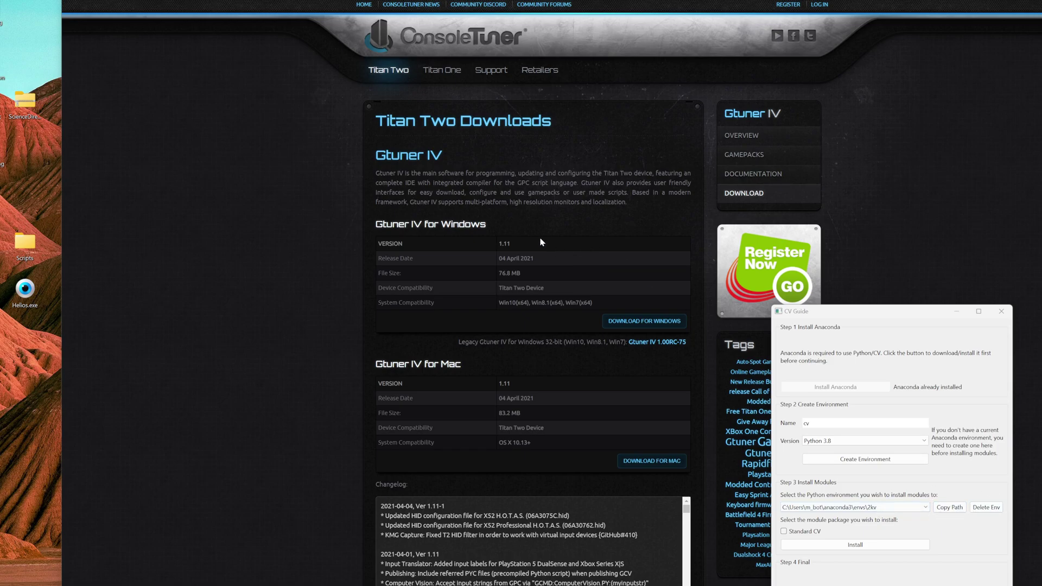
click(488, 33)
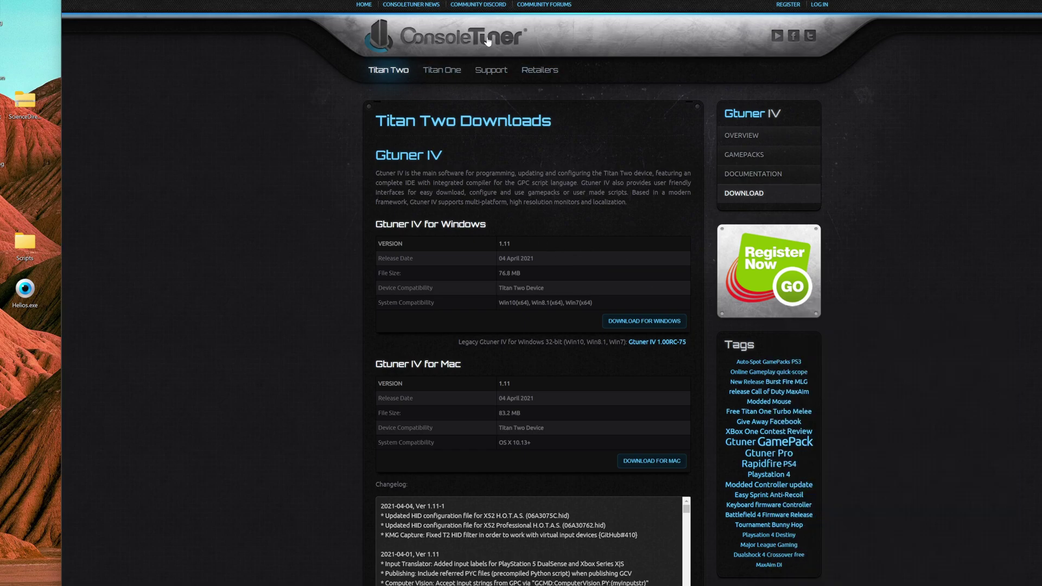
mouse_move(389, 69)
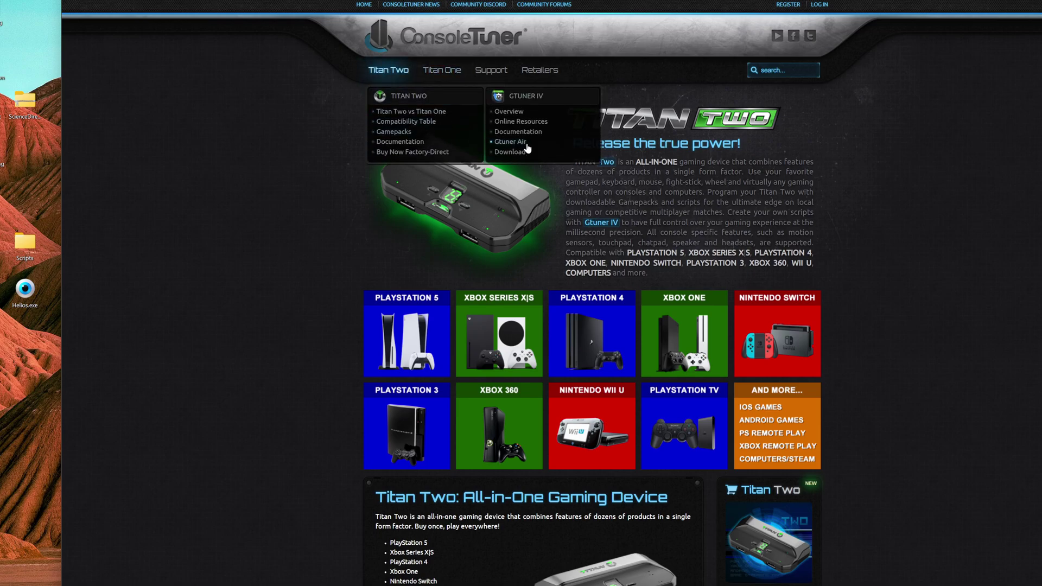
click(517, 153)
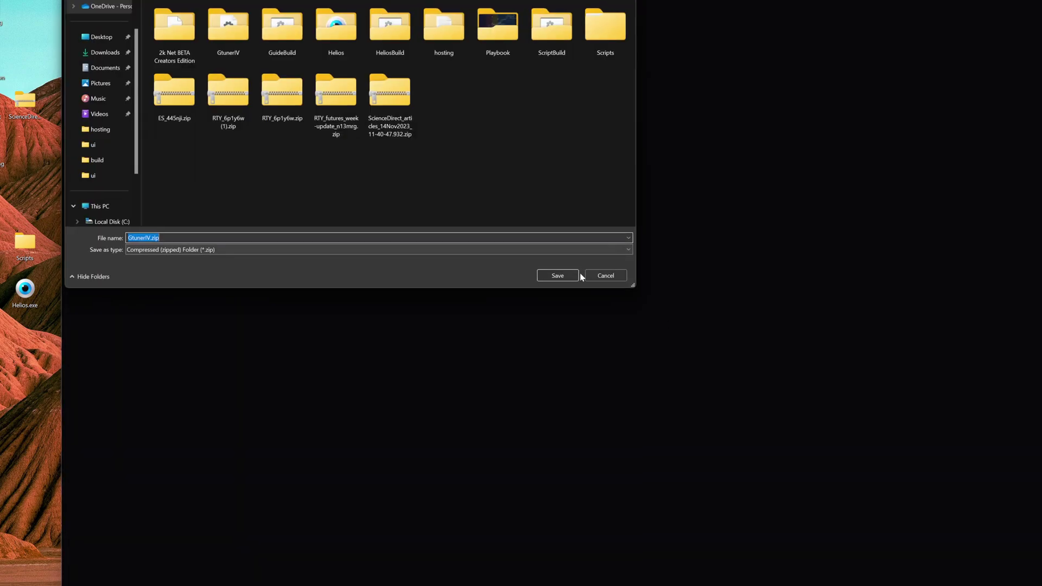
click(564, 275)
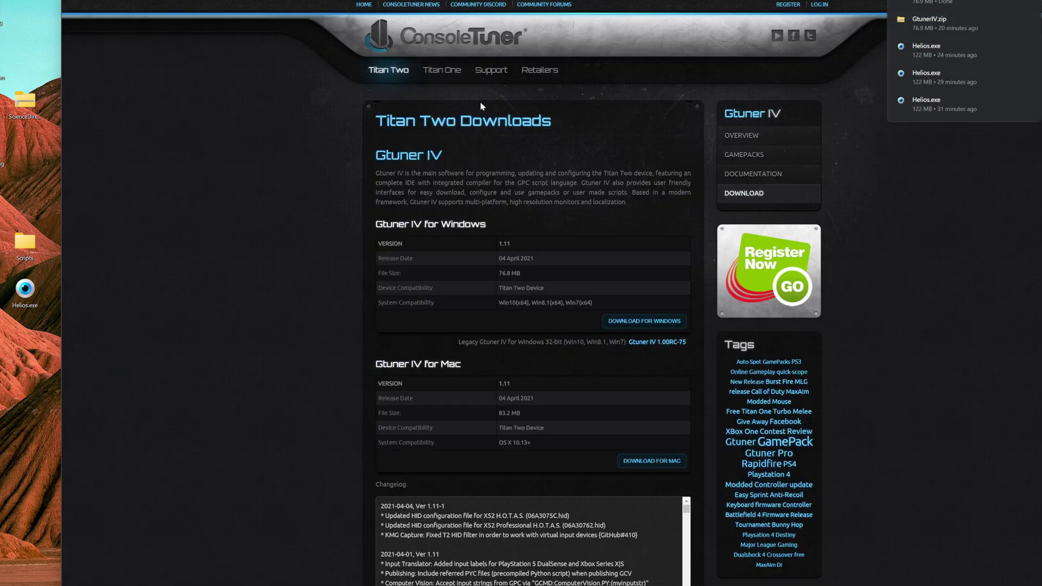
click(159, 84)
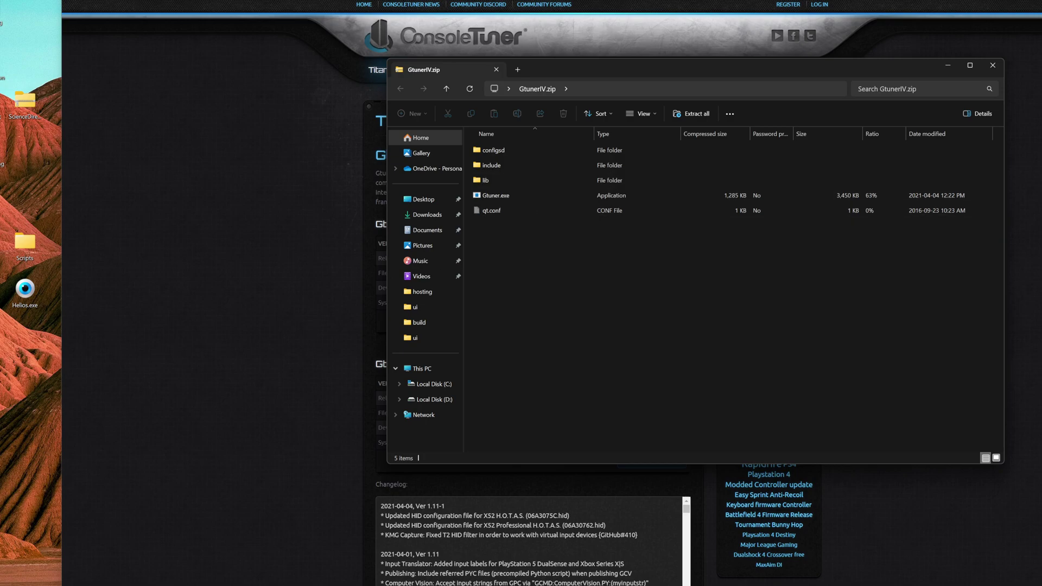
Create a desktop folder named Gtuner and drag all of GtunerIV.zip's files into it.
right_click(3, 340)
mouse_move(68, 415)
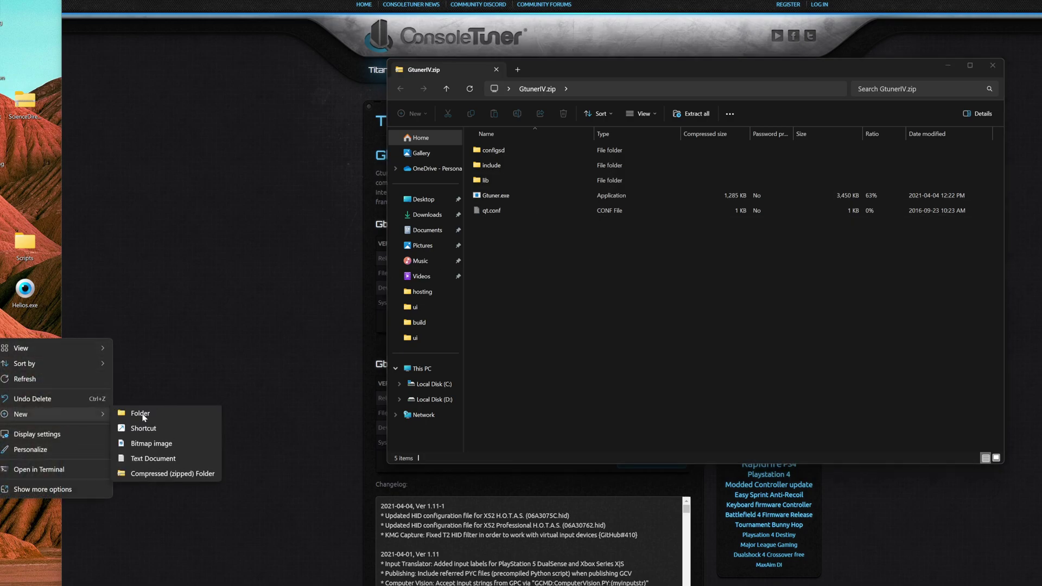
click(141, 414)
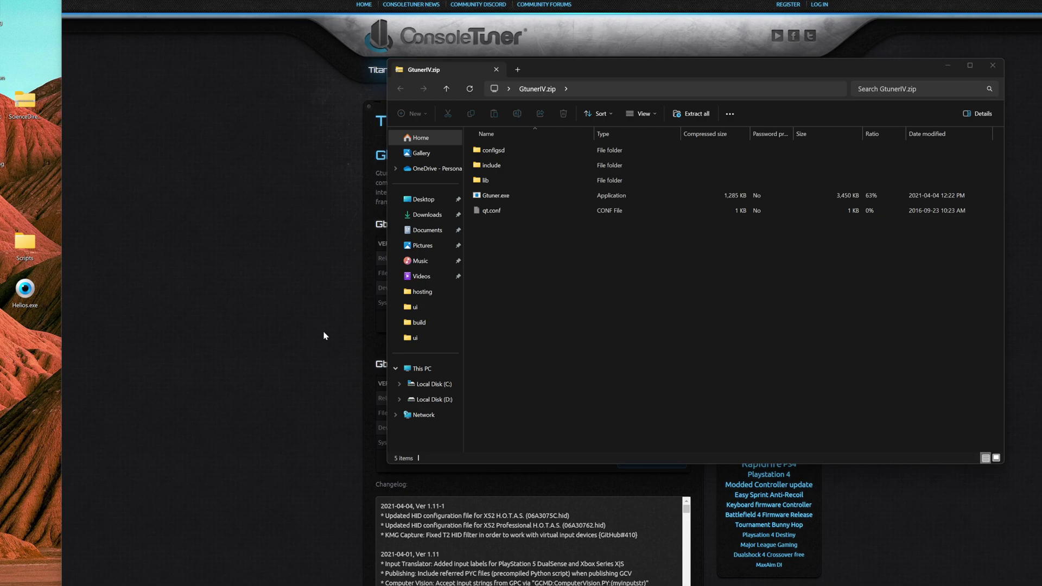
text(Gtuner)
key(Return)
mouse_move(583, 281)
mouse_down()
mouse_move(530, 157)
mouse_move(453, 268)
mouse_move(5, 339)
mouse_move(24, 335)
mouse_up()
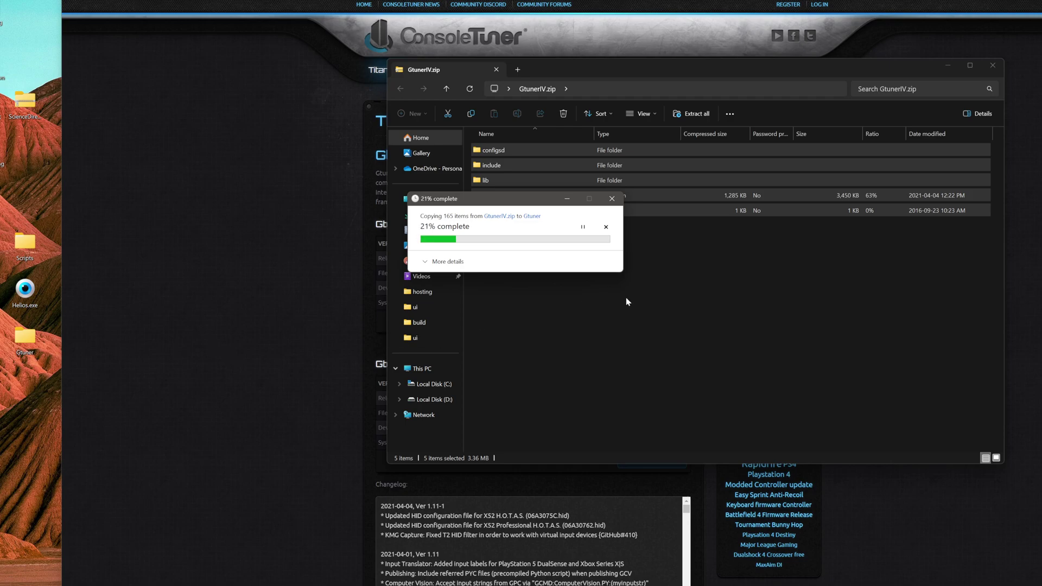
Close the zip window, open the Gtuner folder, and launch Gtuner.exe.
click(993, 66)
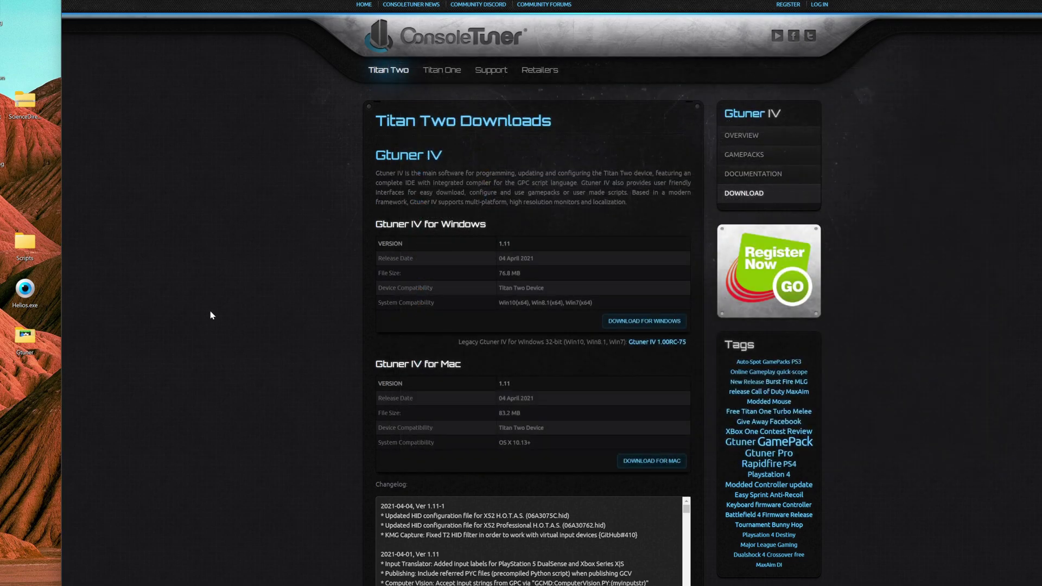
double_click(25, 339)
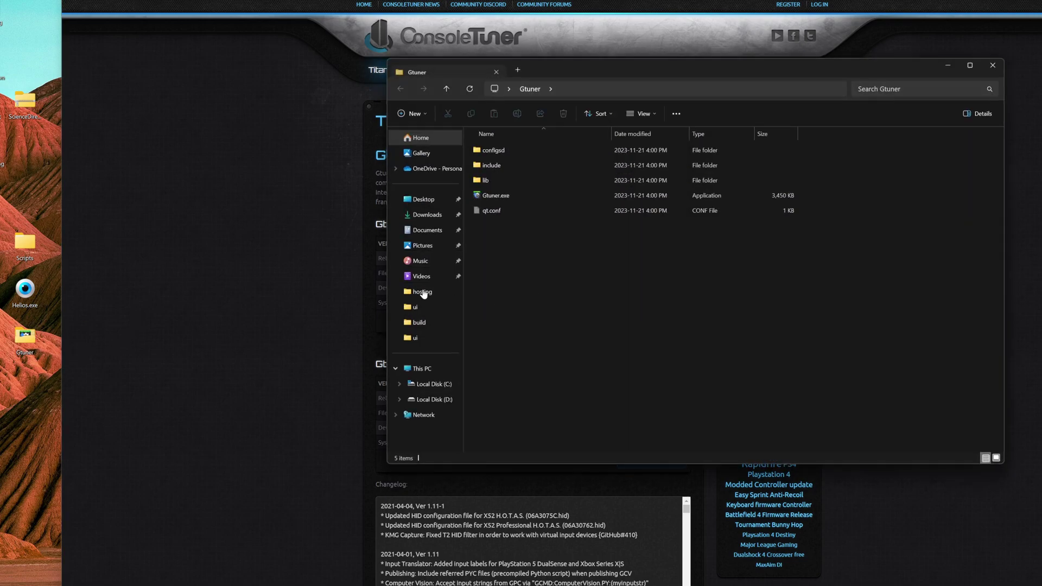
double_click(497, 196)
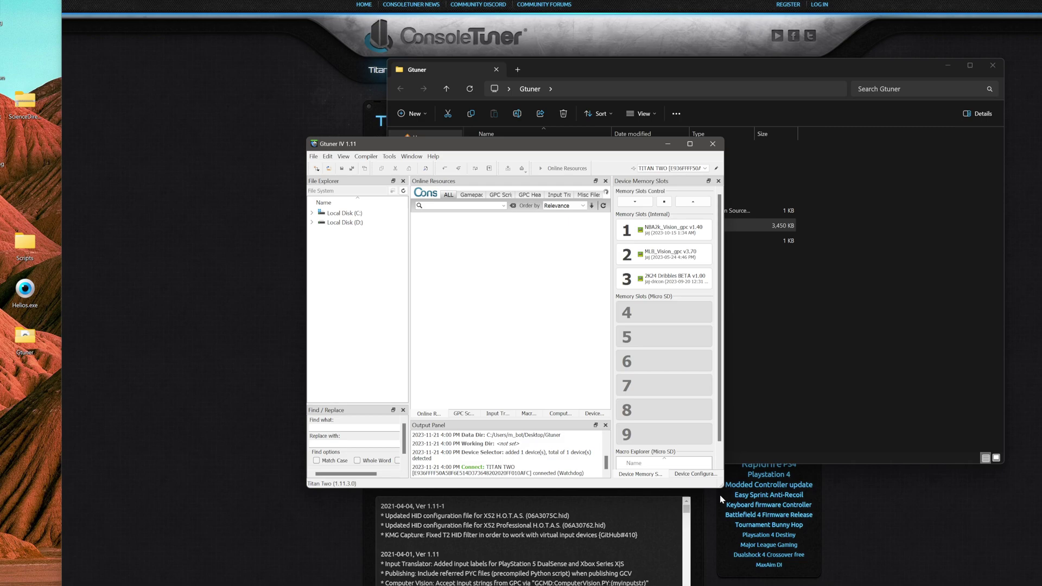
Move the Gtuner IV window up and left and enlarge it.
drag(723, 489, 895, 552)
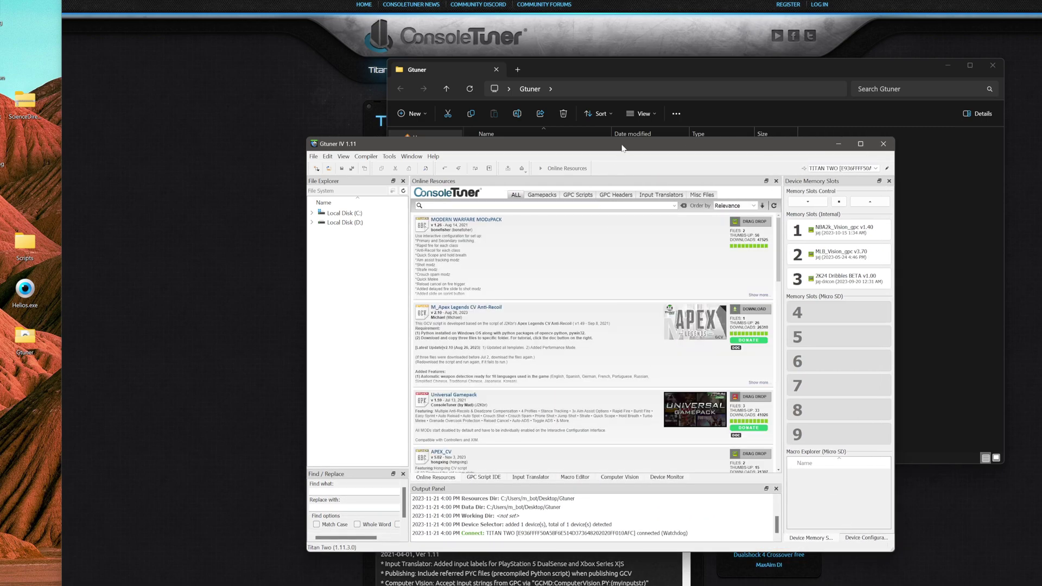
drag(622, 148, 538, 53)
mouse_move(810, 459)
mouse_down()
mouse_move(826, 512)
mouse_move(949, 531)
mouse_up()
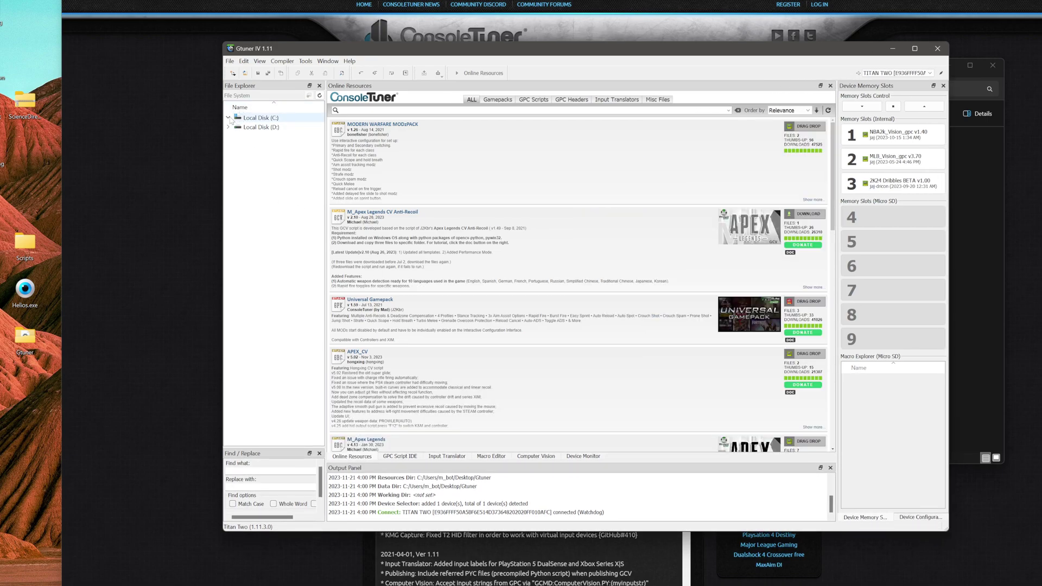
Browse C: > Users > home folder > Desktop and set Scripts as the working directory.
double_click(236, 122)
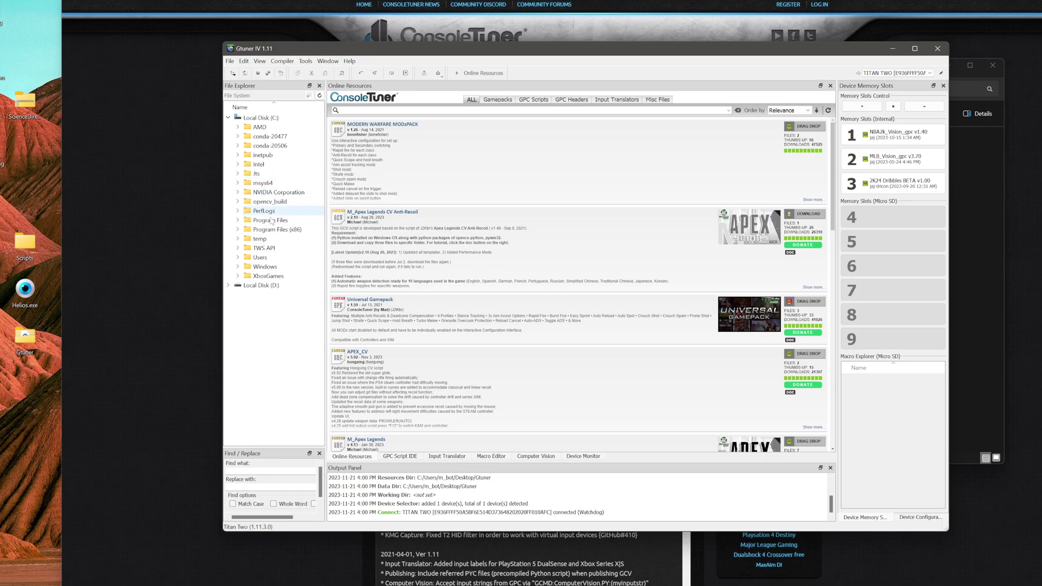
click(260, 257)
double_click(267, 257)
click(271, 285)
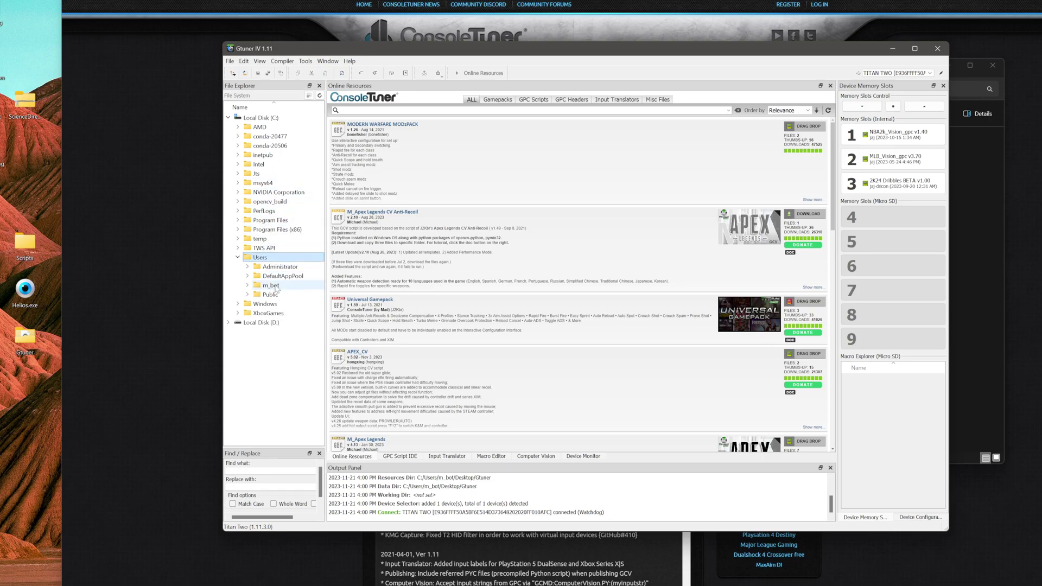
double_click(271, 285)
scroll(276, 326, down, 4)
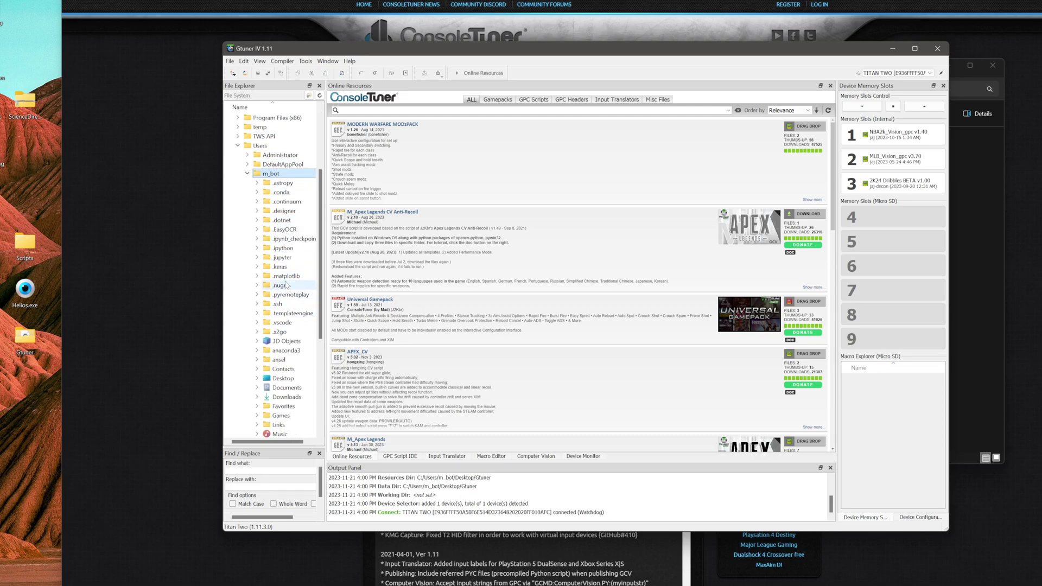
scroll(280, 304, down, 3)
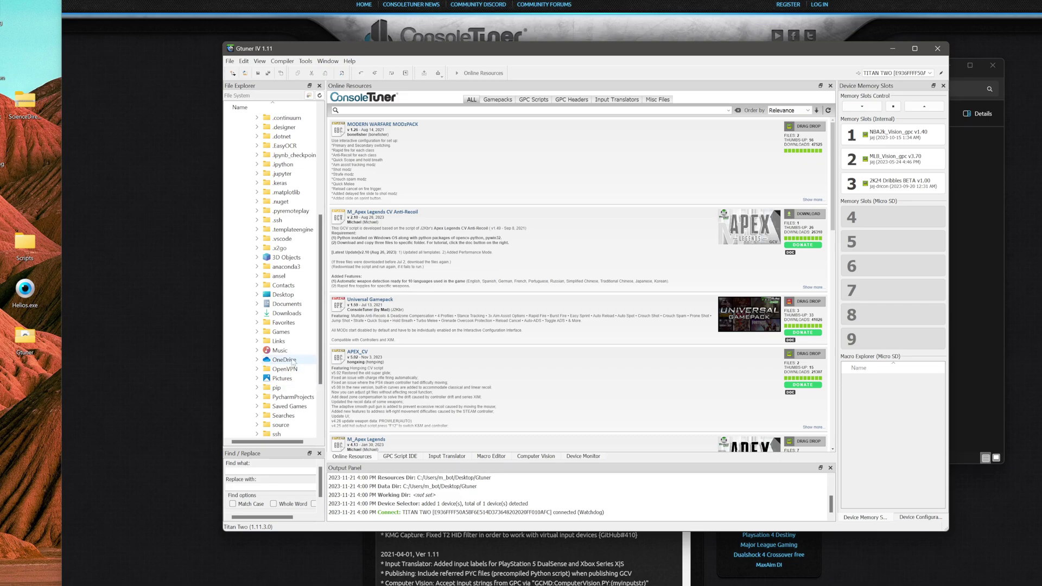
double_click(294, 295)
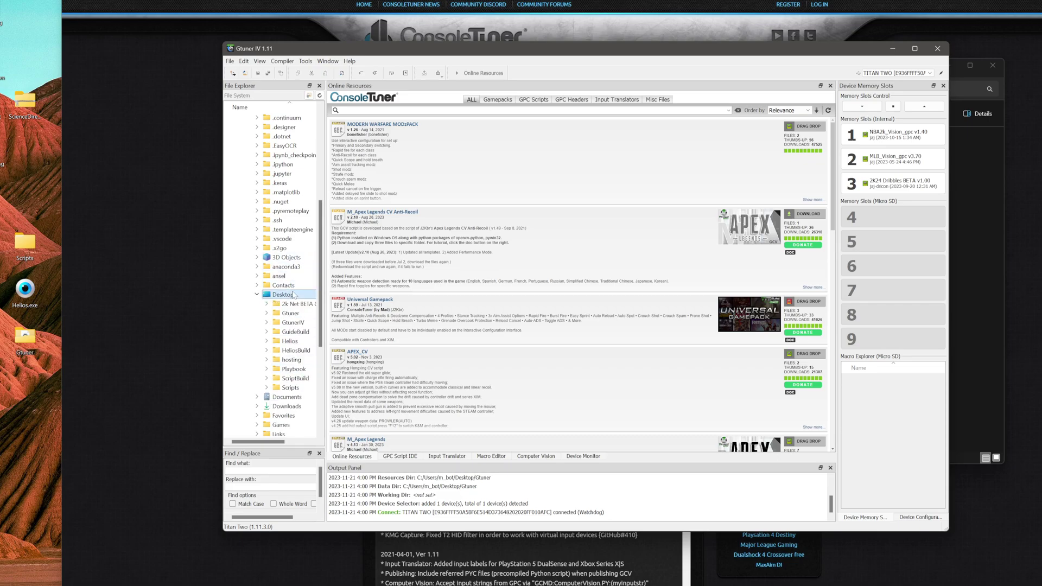
scroll(293, 296, down, 1)
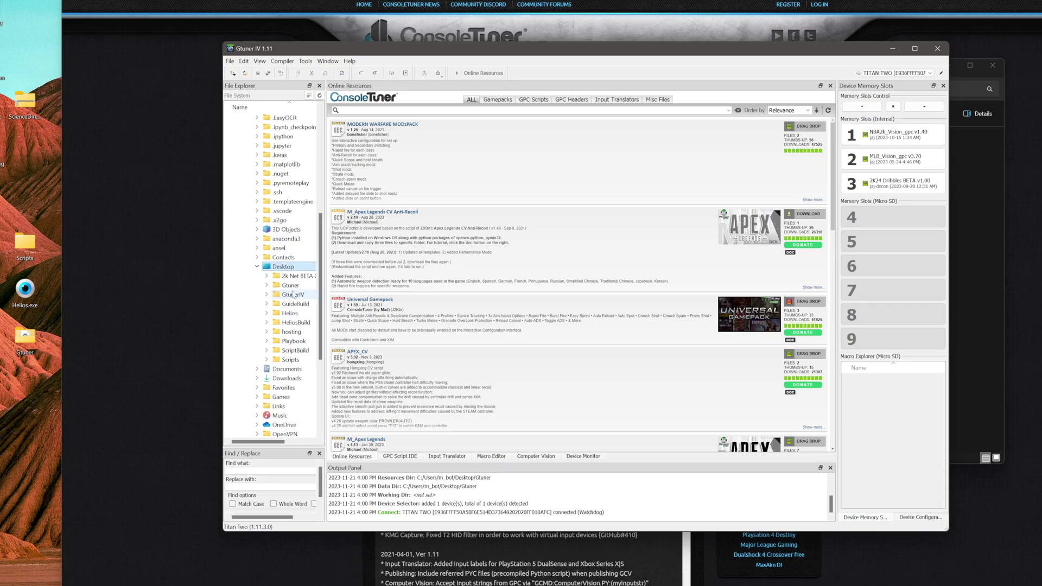
click(296, 361)
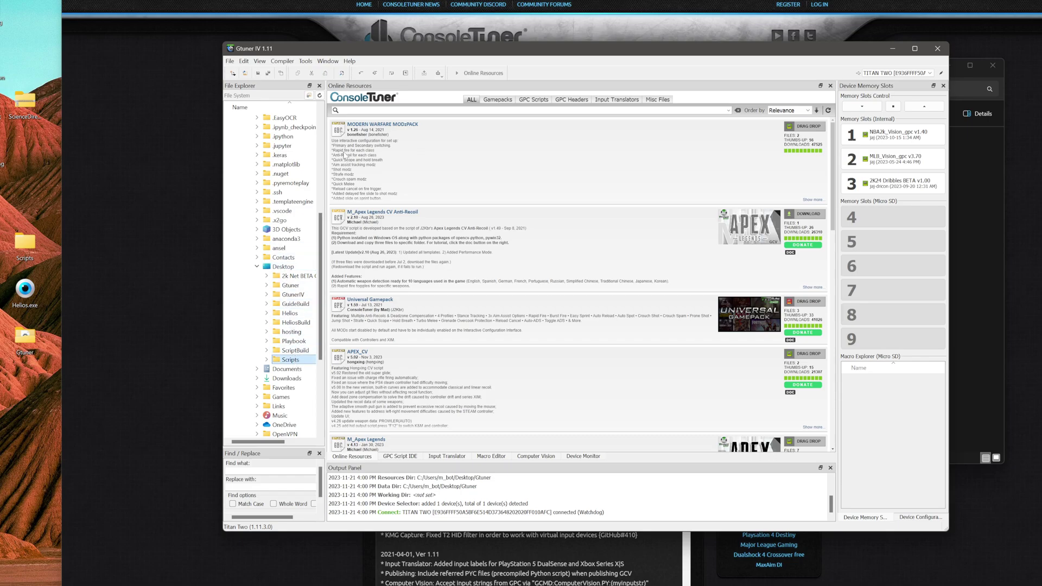
click(309, 96)
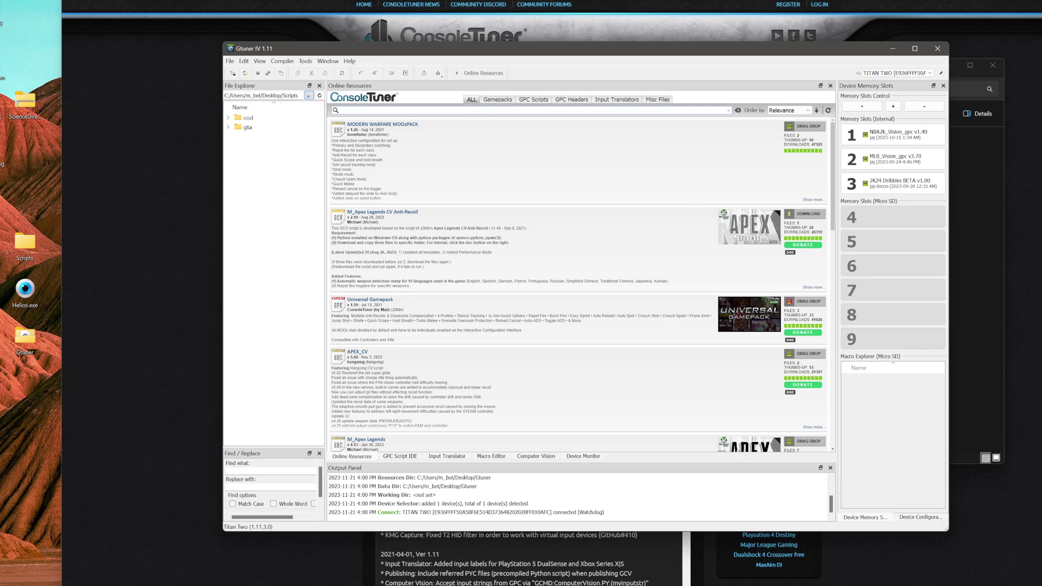
Download M_Apex Legends CV Anti-Recoil into Scripts as apex_antirecoil_m, then show Computer Vision.
click(805, 214)
click(253, 118)
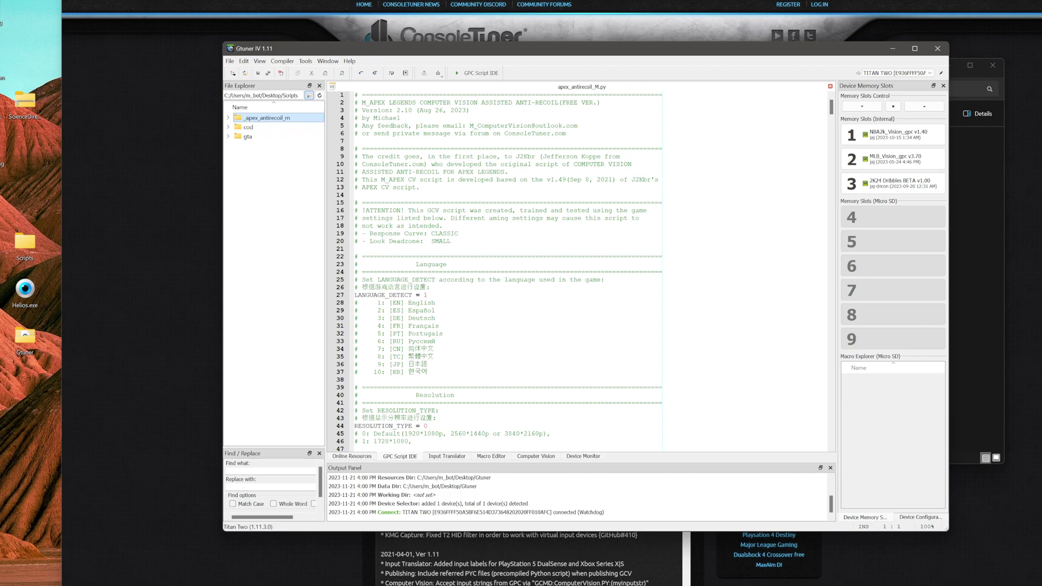
click(550, 461)
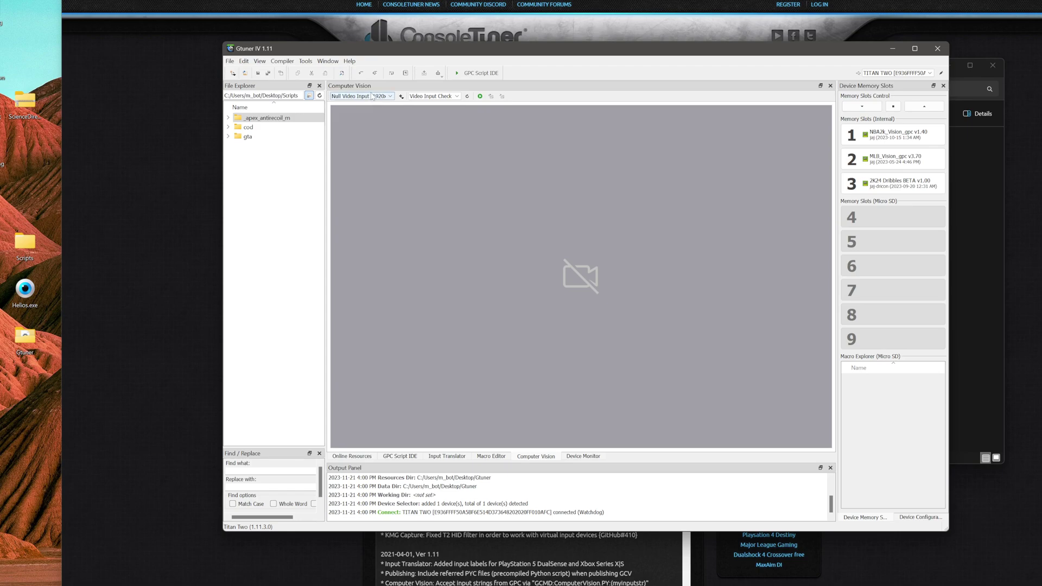
Add a Game Capture HD60 X video input: 1920x1080, MS DirectShow backend, CAP_PROP_FPS=60.
click(401, 97)
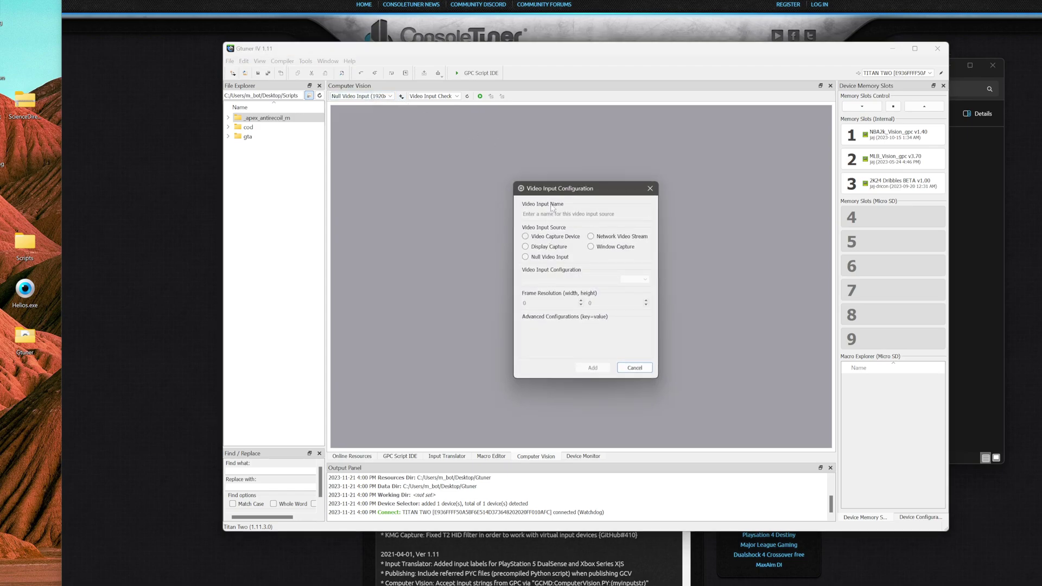
click(559, 239)
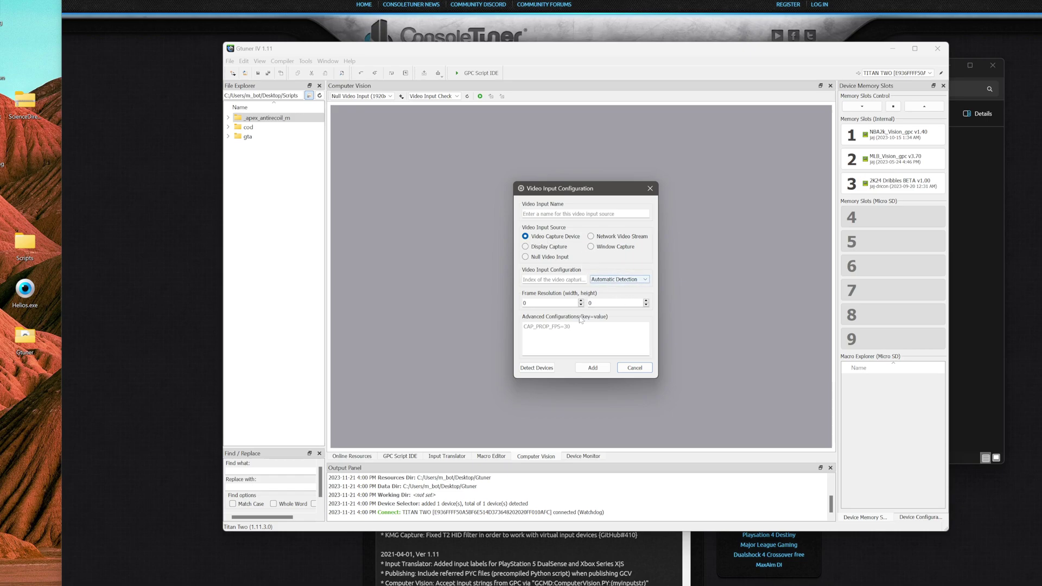
click(536, 368)
click(557, 288)
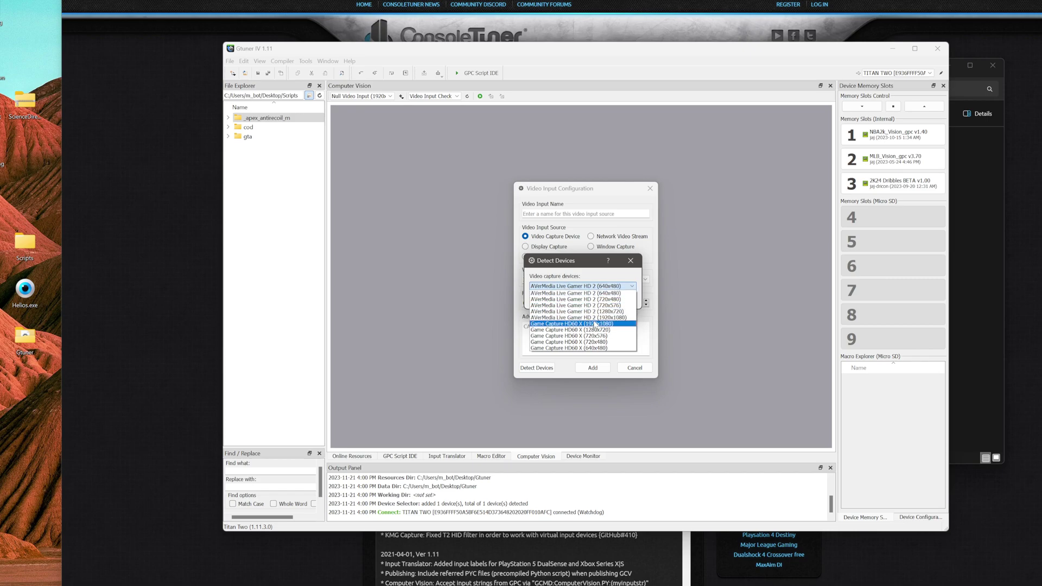
click(597, 324)
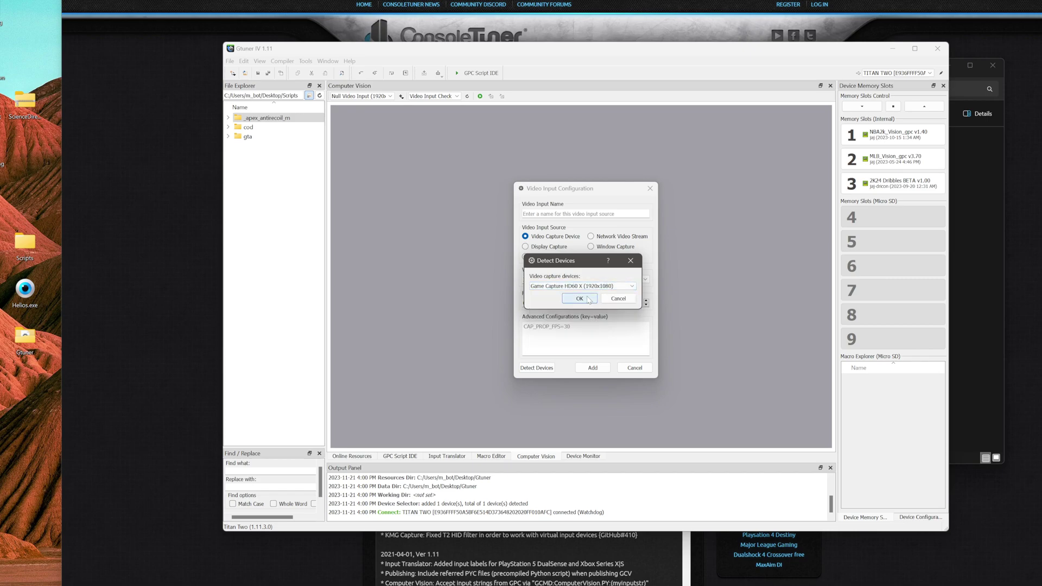
click(589, 299)
click(621, 280)
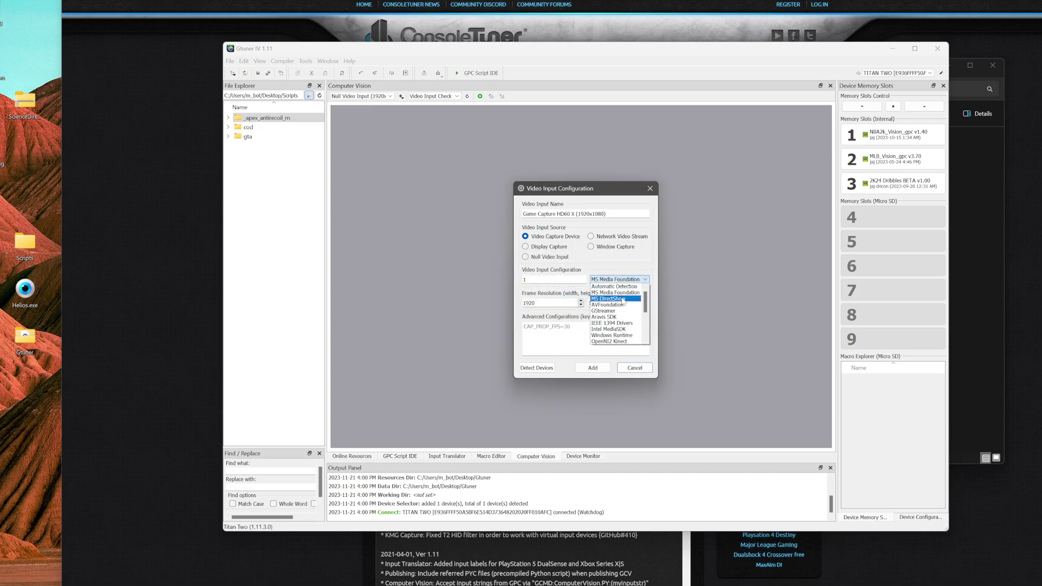
click(624, 299)
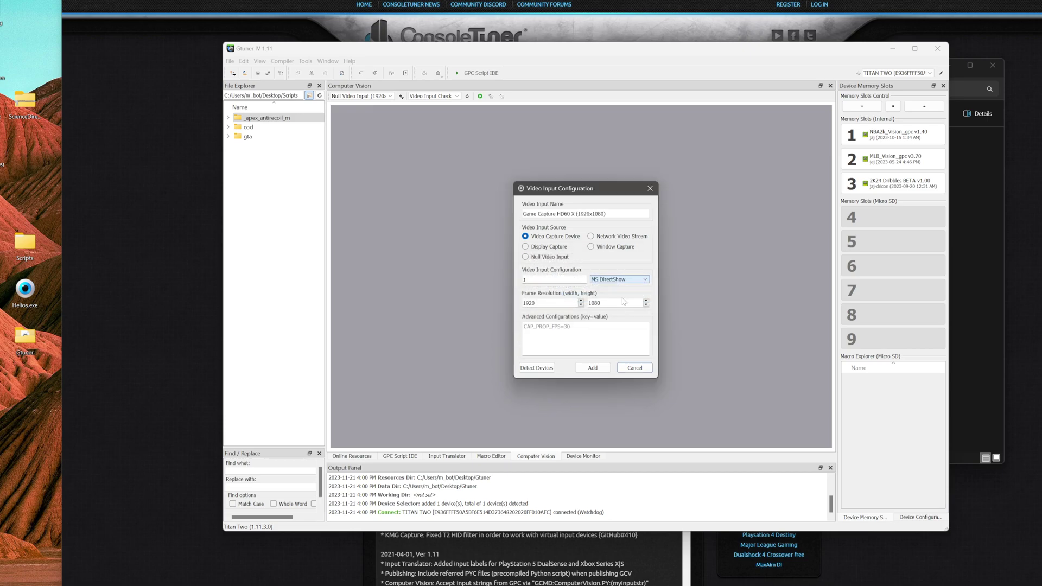
click(524, 332)
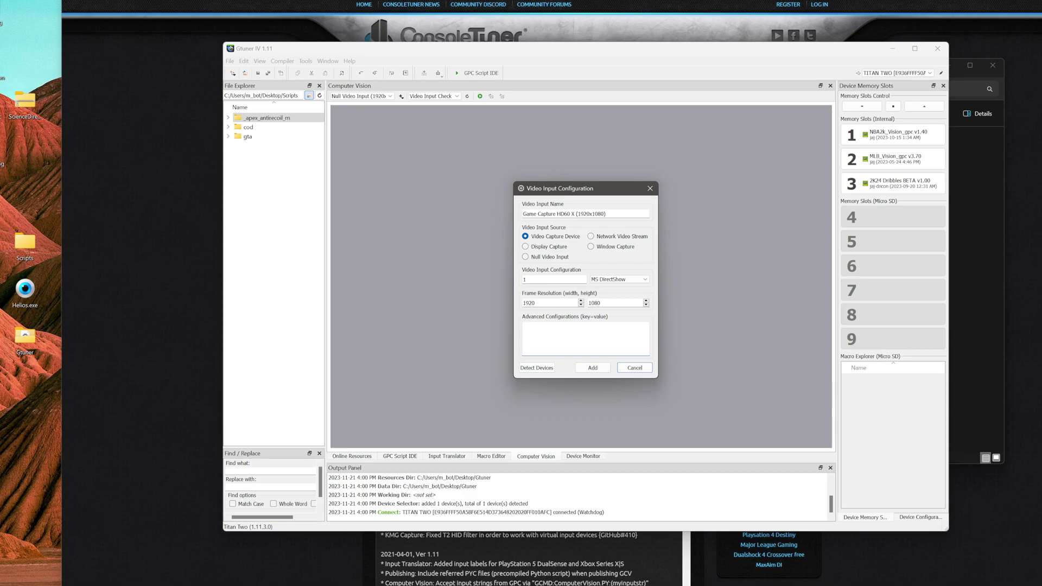
text(CAP_PROP_FPS=60)
click(593, 369)
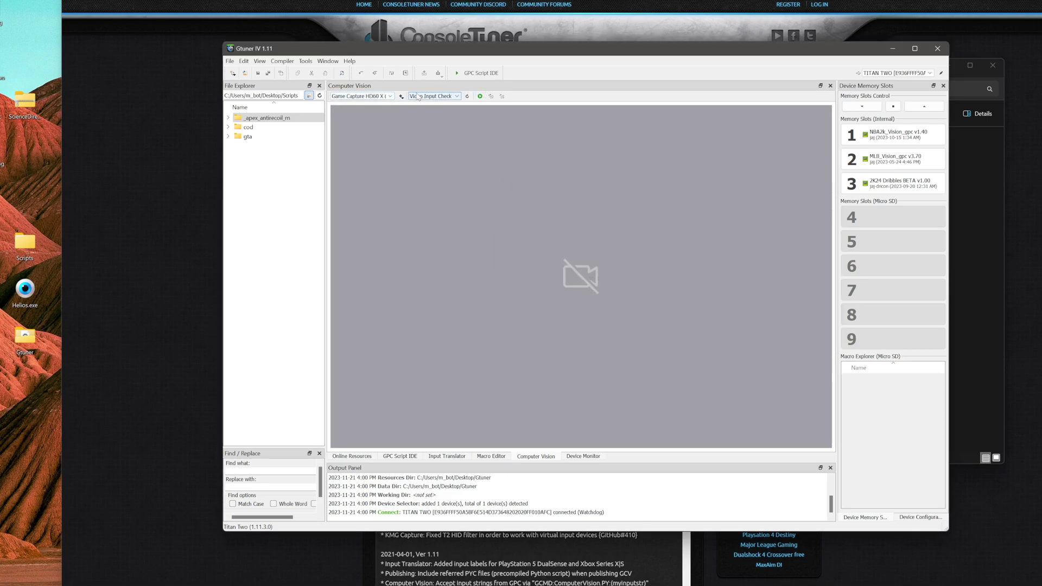
Try running the script, then open the Computer Vision page of Tools > Preferences.
click(481, 97)
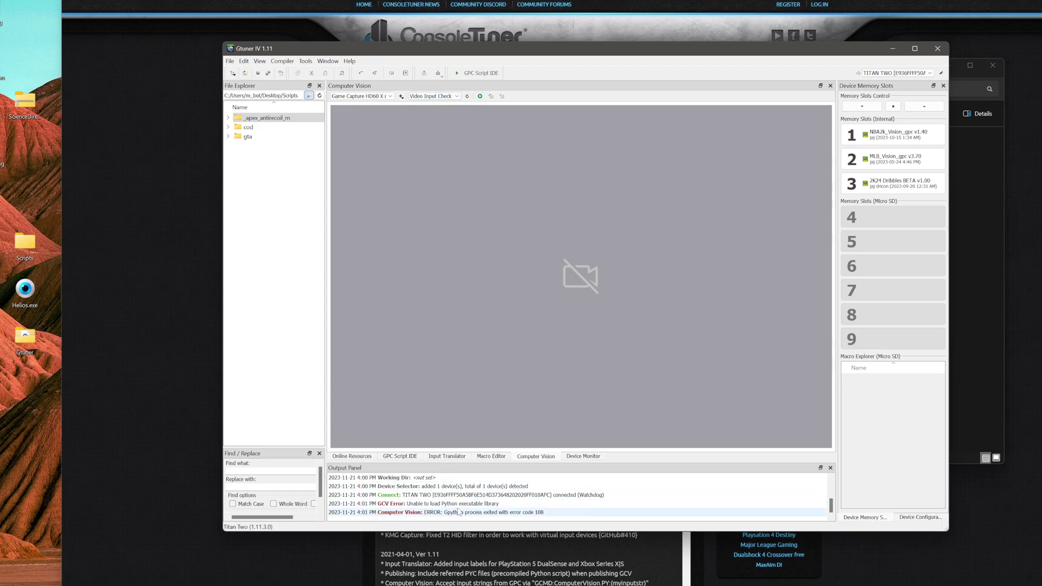
click(307, 62)
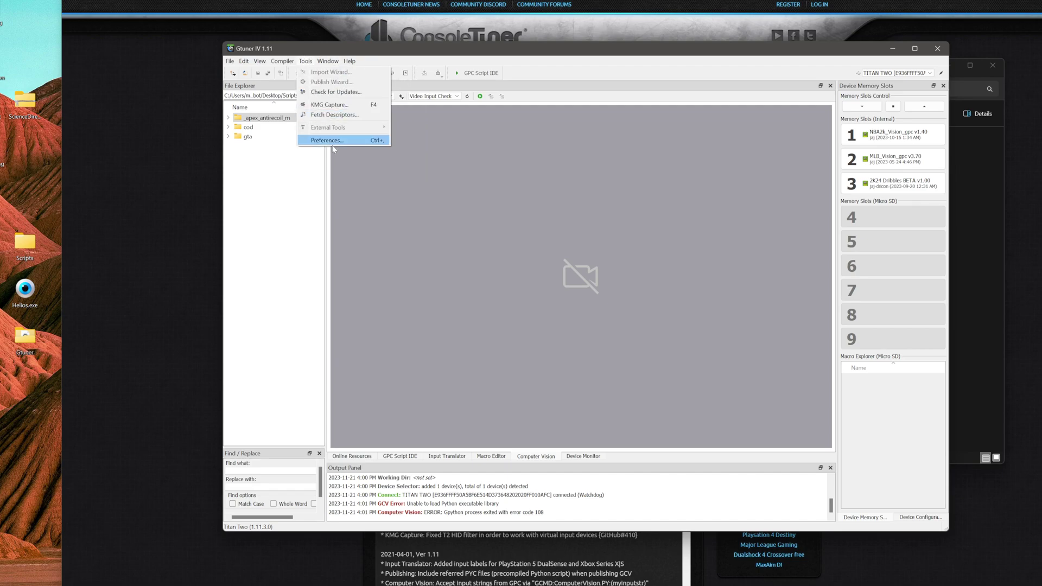
click(328, 141)
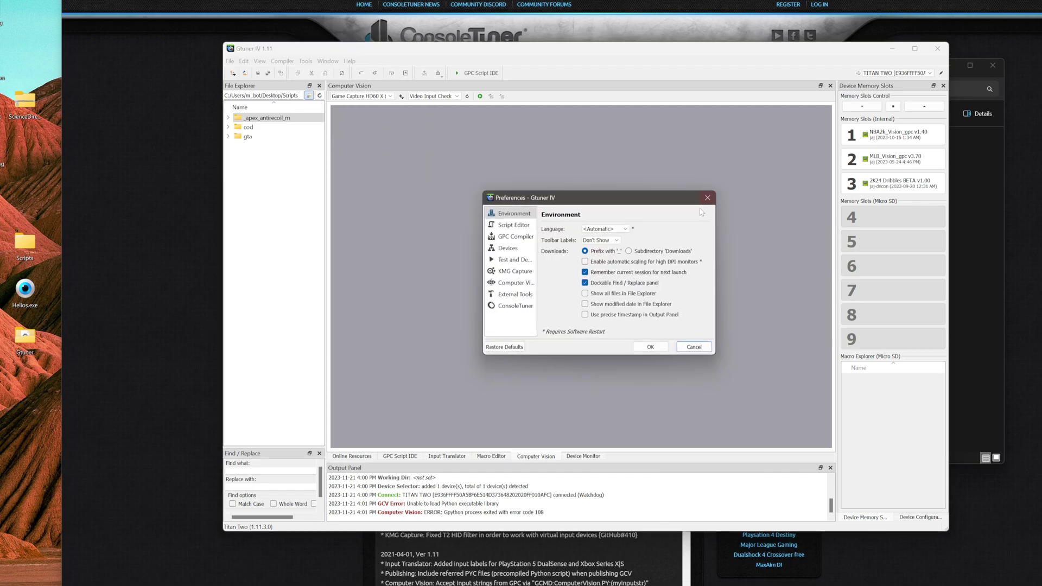
click(515, 285)
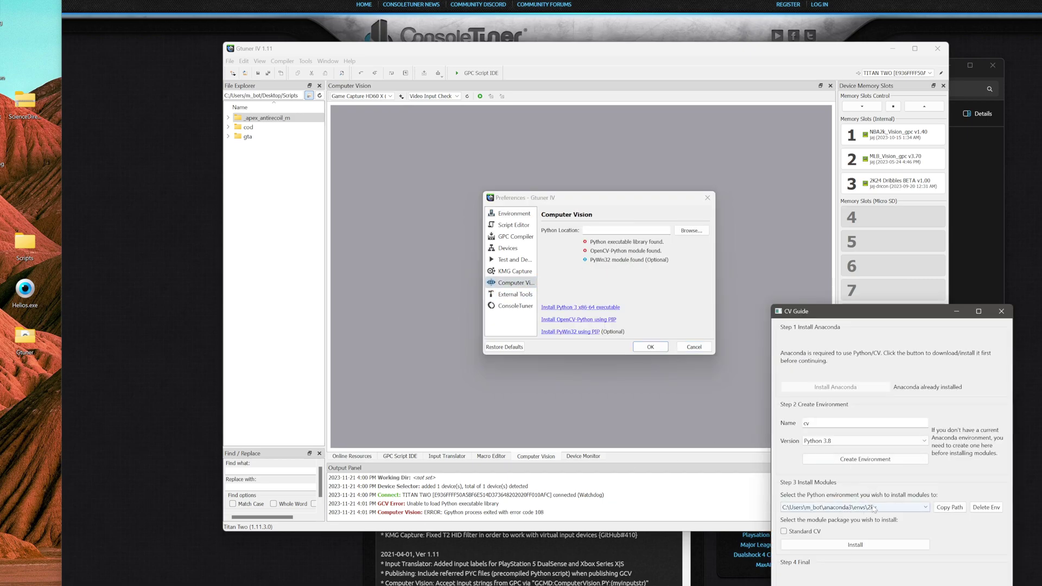
Set the Python location to the anaconda3\envs\2kv folder using the copied path.
click(941, 509)
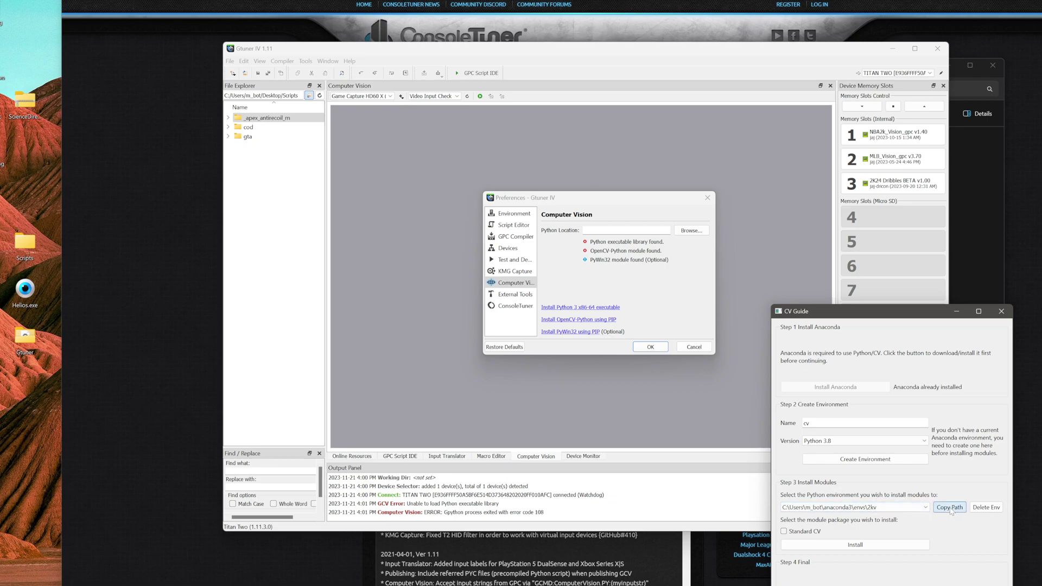
click(691, 230)
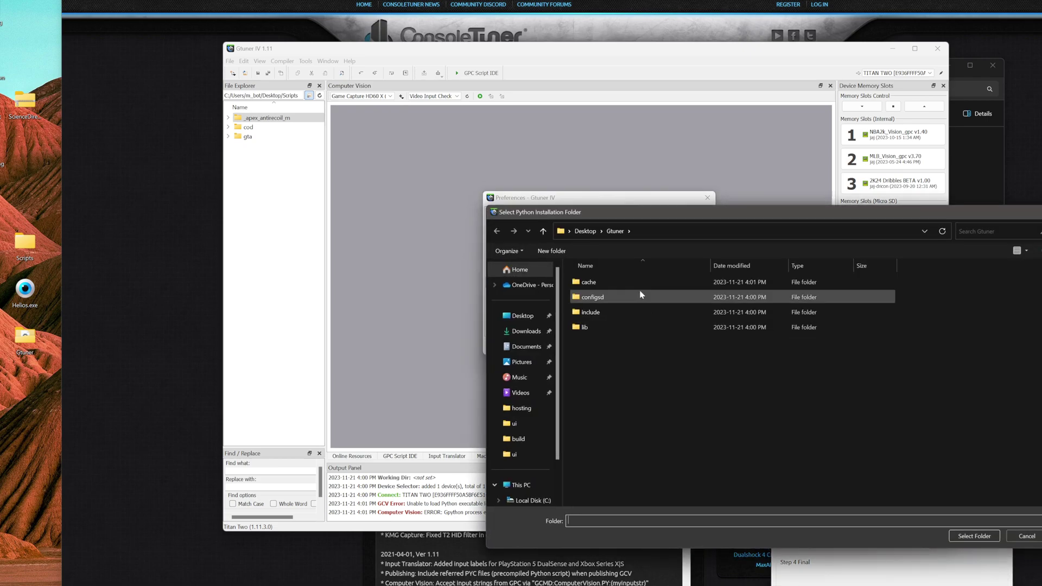
text(C:\Users\m_bot\anaconda3\envs\2kv)
key(Return)
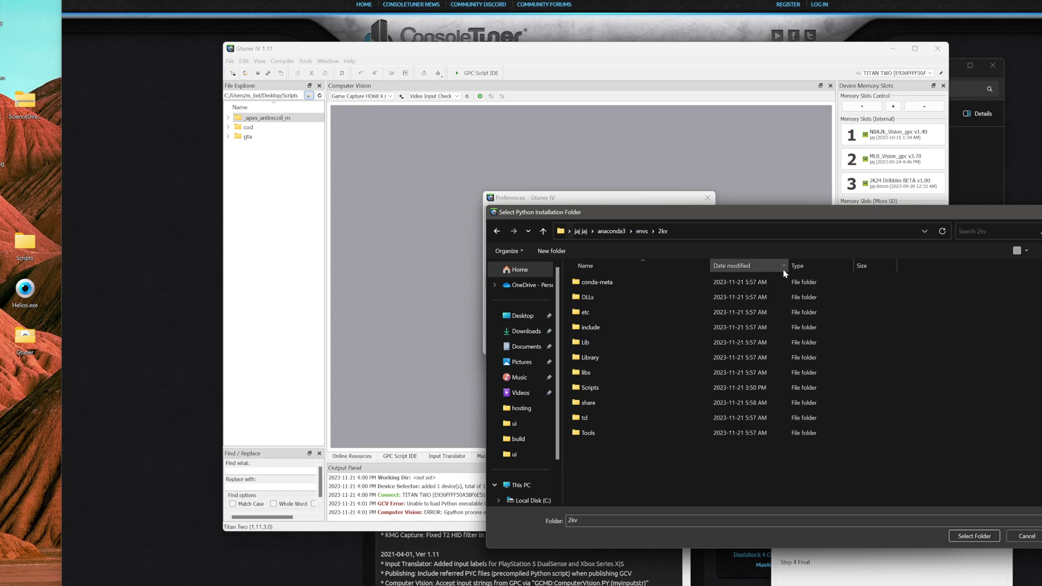
click(966, 536)
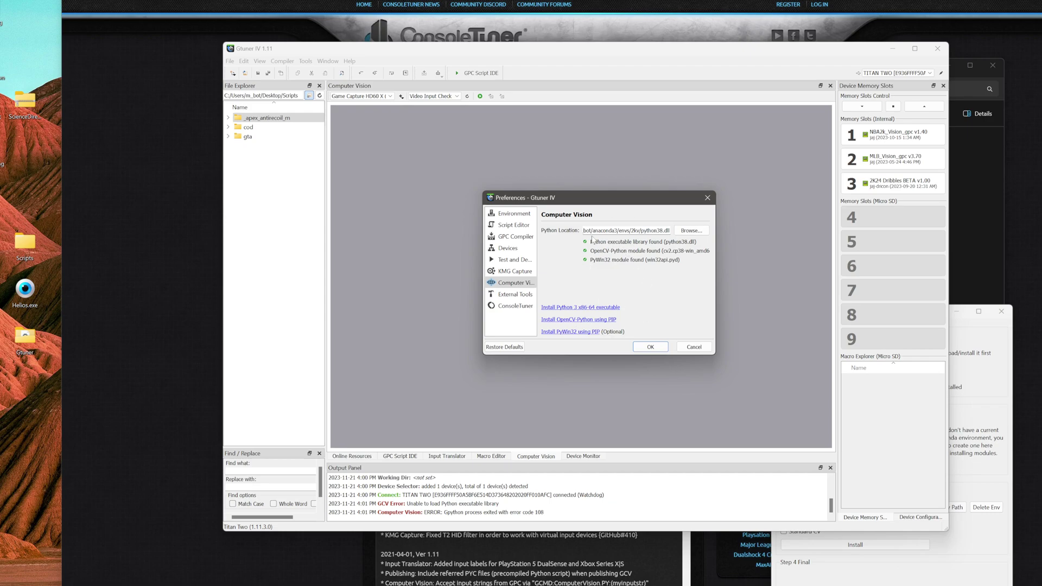
Save the preferences, run Video Input Check to view live 60 FPS video, then stop it.
click(650, 347)
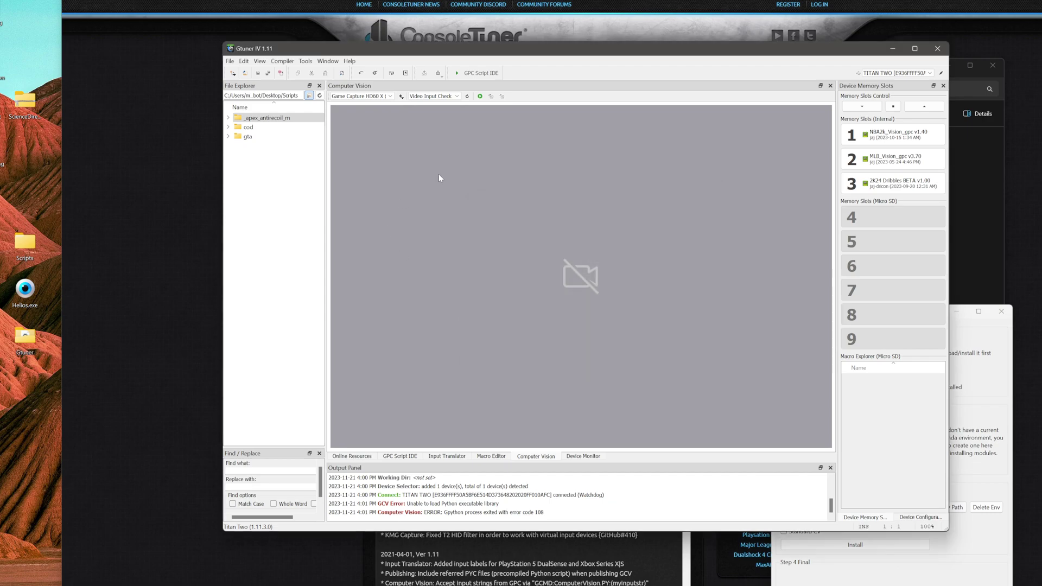
click(480, 96)
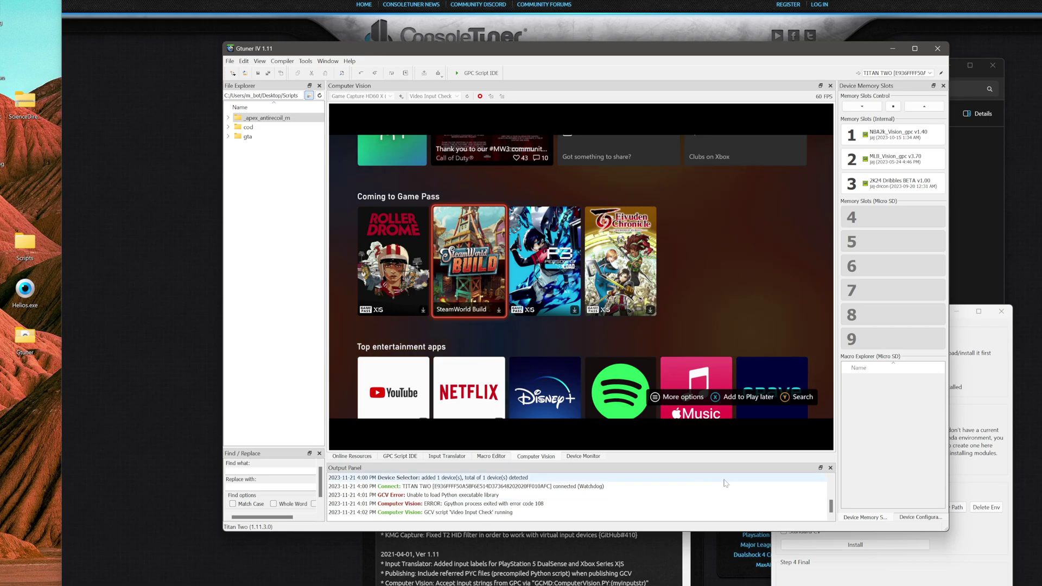
click(480, 99)
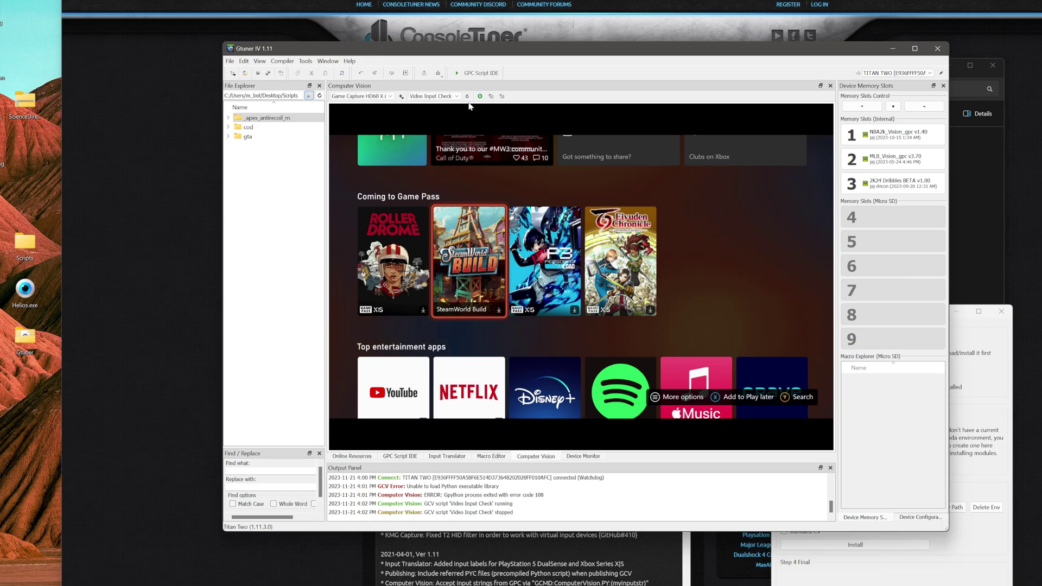
click(401, 97)
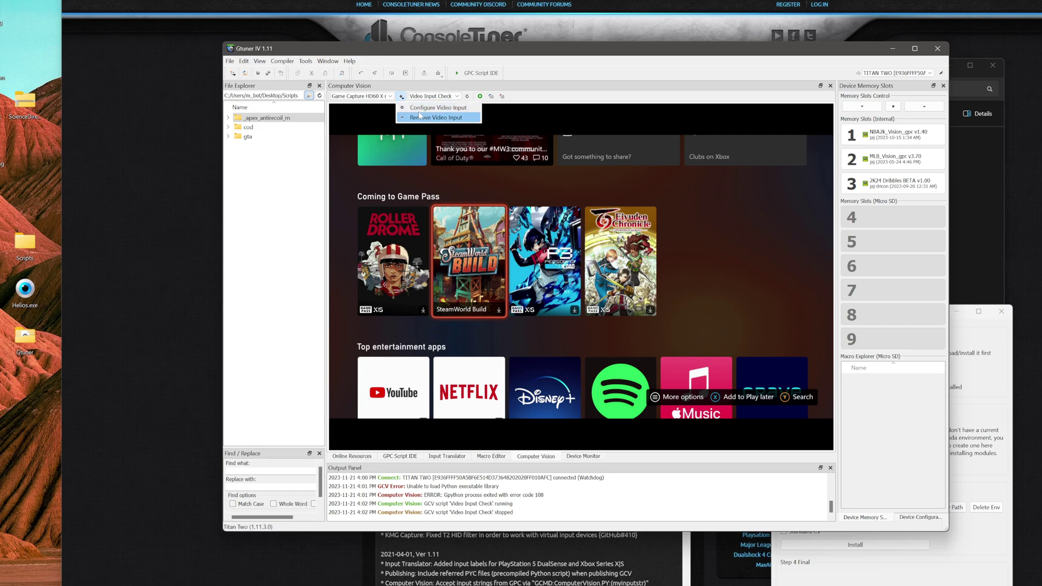
click(401, 97)
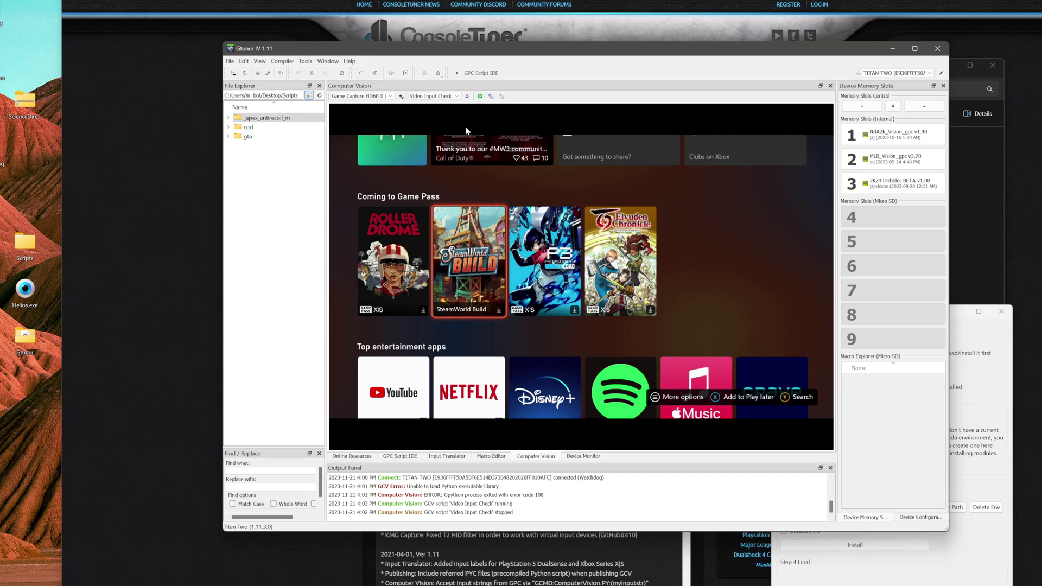
click(417, 458)
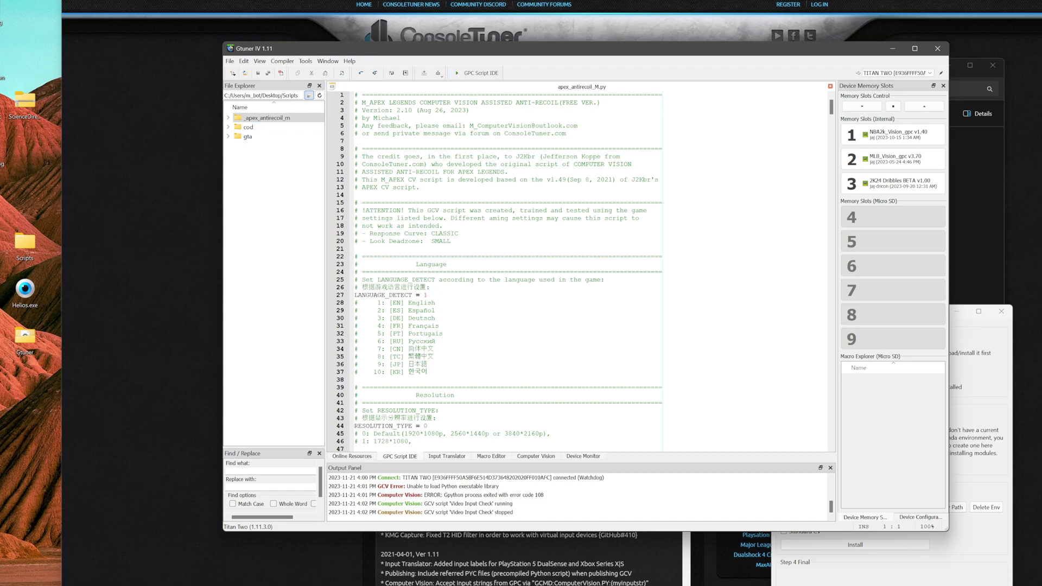
click(548, 459)
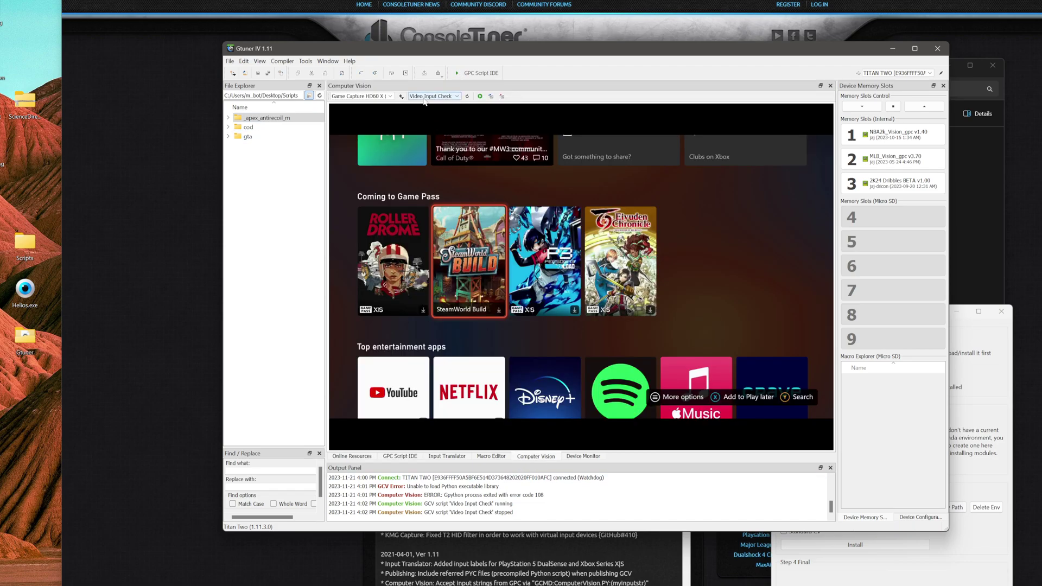